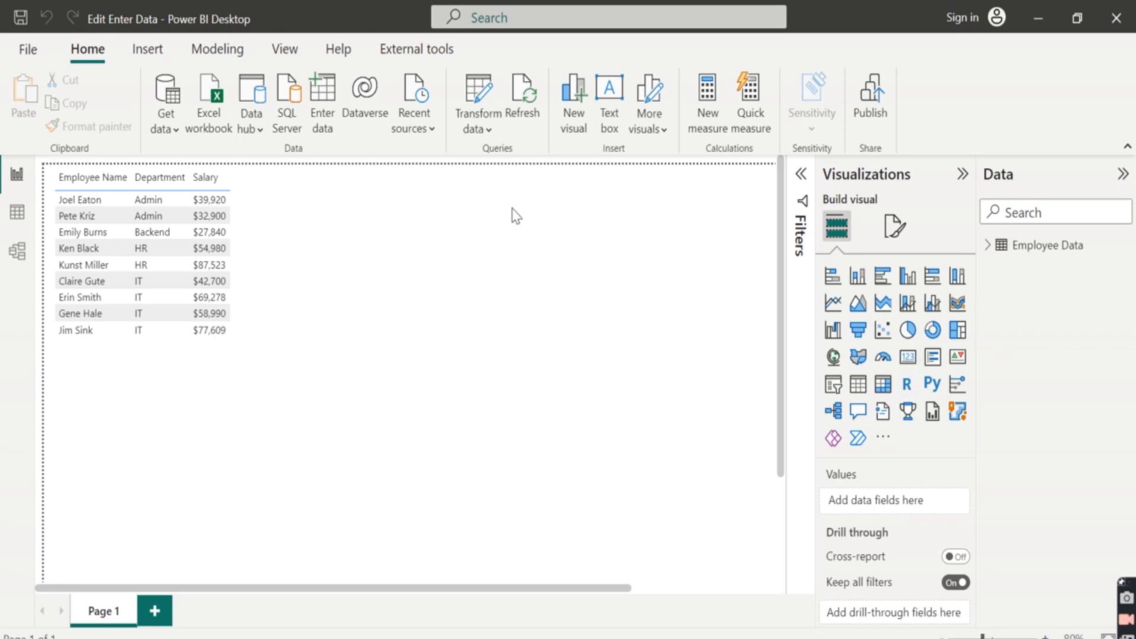
# - Launch Power Query Editor from the Transform data menu for the Employee Data query
pyautogui.click(485, 123)
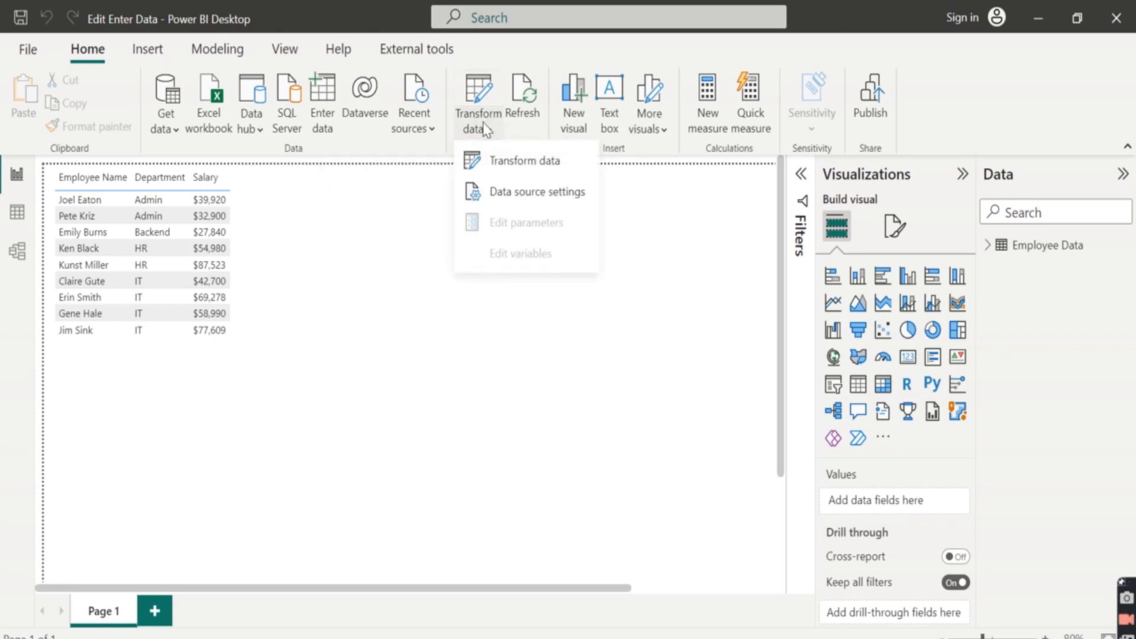
pyautogui.click(500, 165)
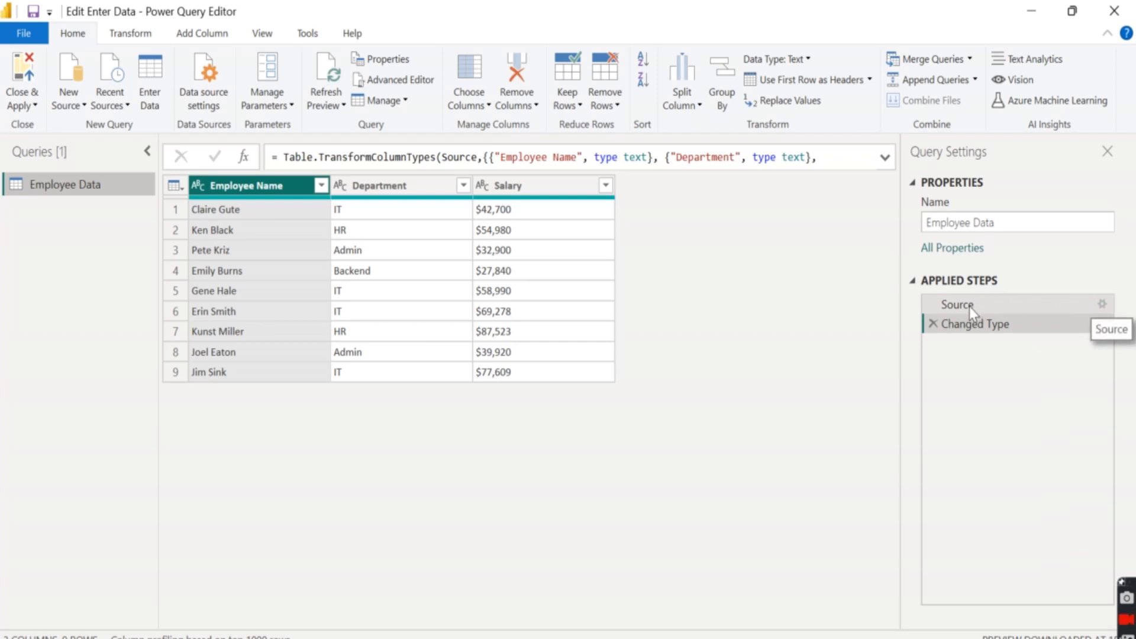
# - In the Source step's table, add a column named Country after Salary and a blank tenth row
pyautogui.click(1101, 305)
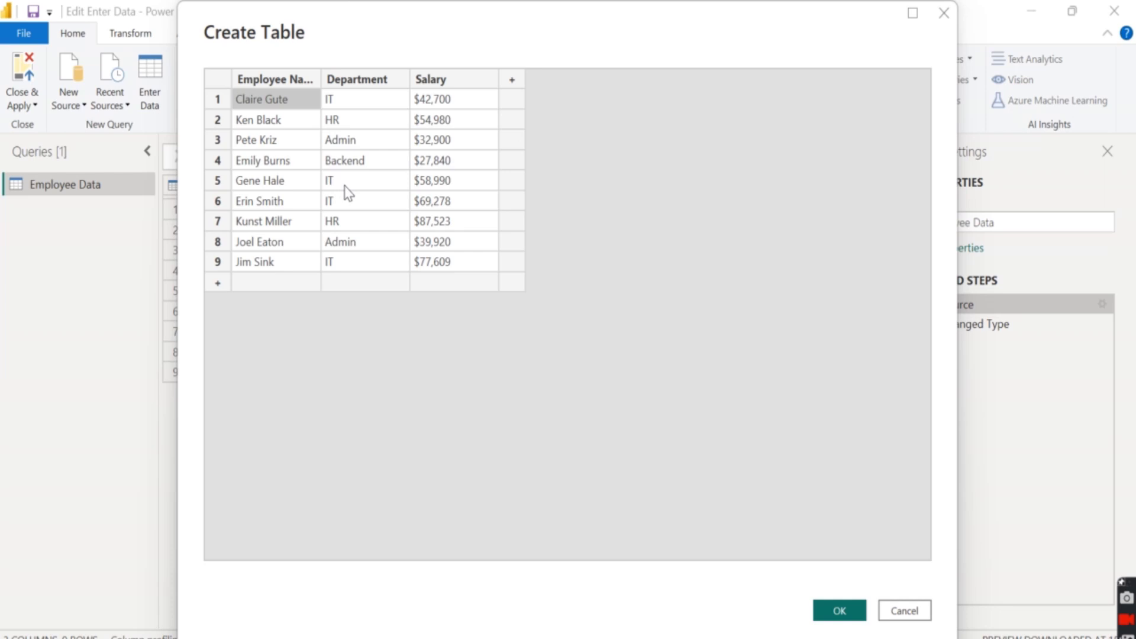
pyautogui.click(511, 81)
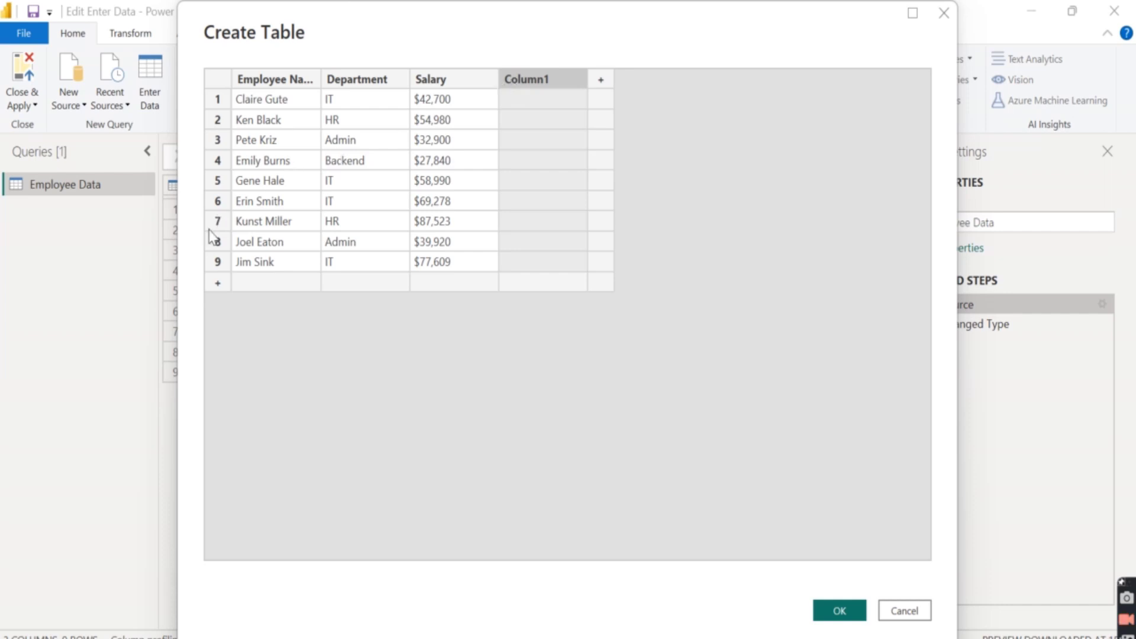
pyautogui.doubleClick(548, 78)
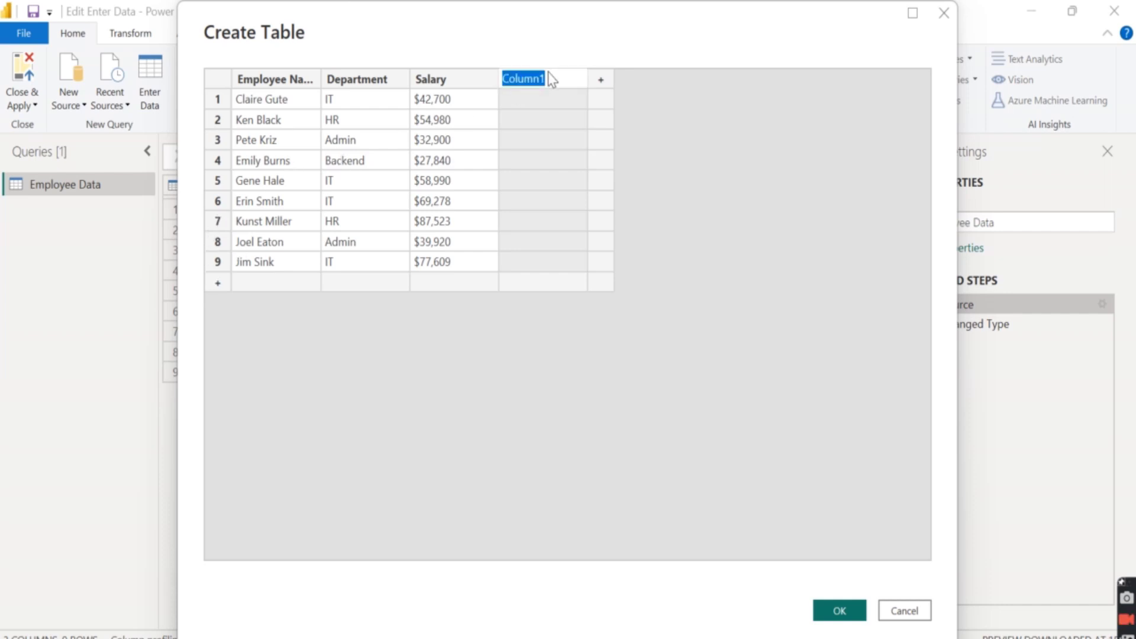
pyautogui.write('Cou')
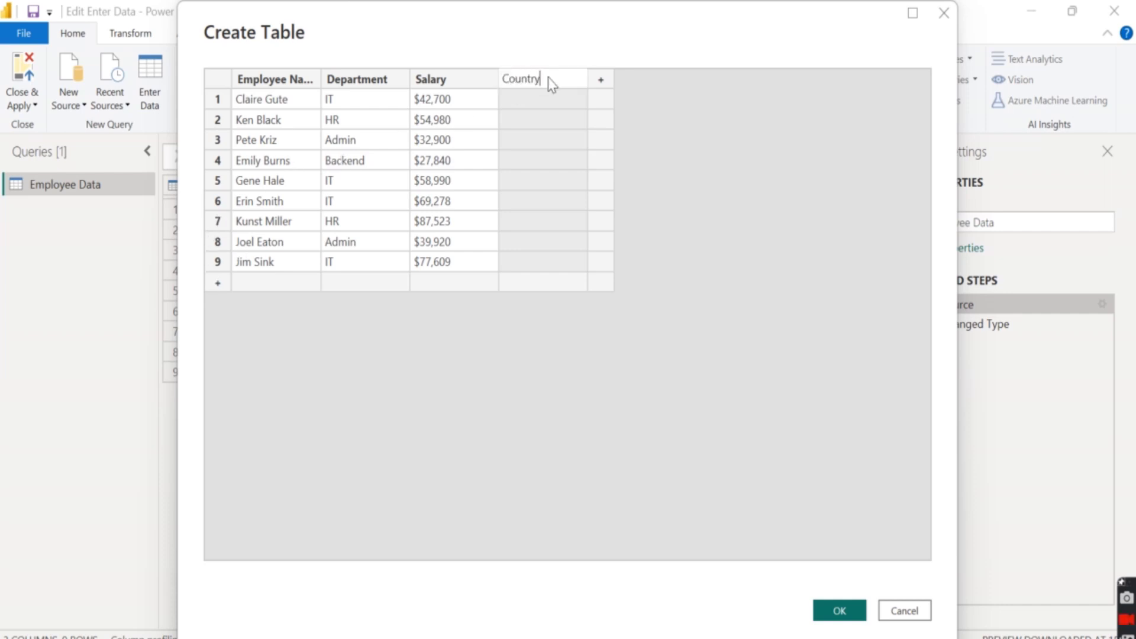
pyautogui.click(218, 285)
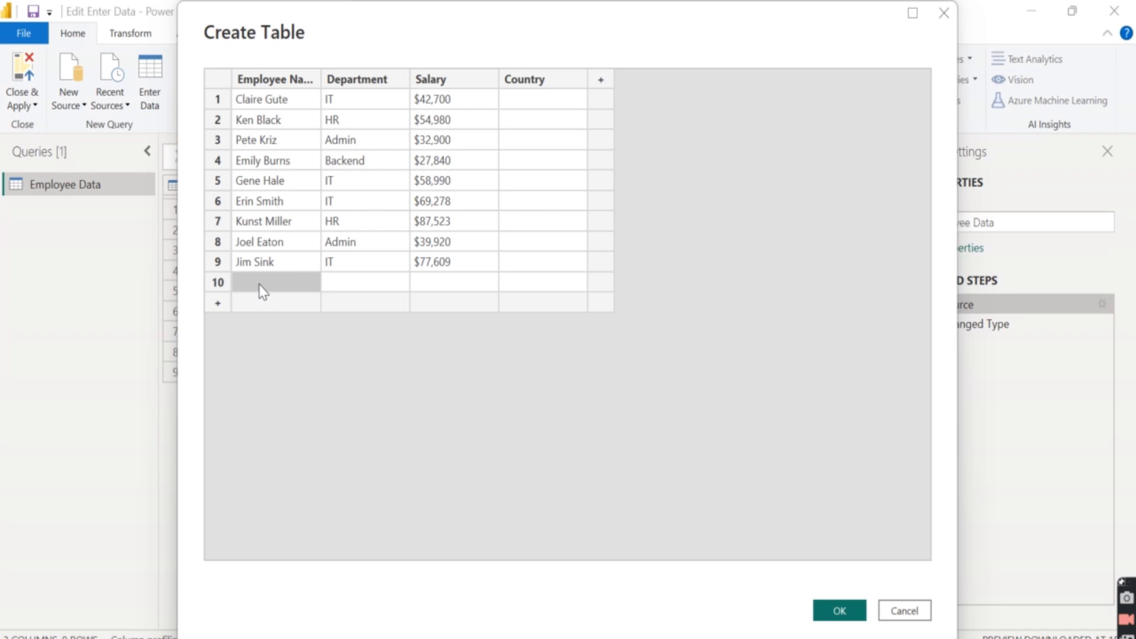
# - Fill row 10 with the new employee's name, Backend department and $35400 salary
pyautogui.click(262, 290)
pyautogui.write('S')
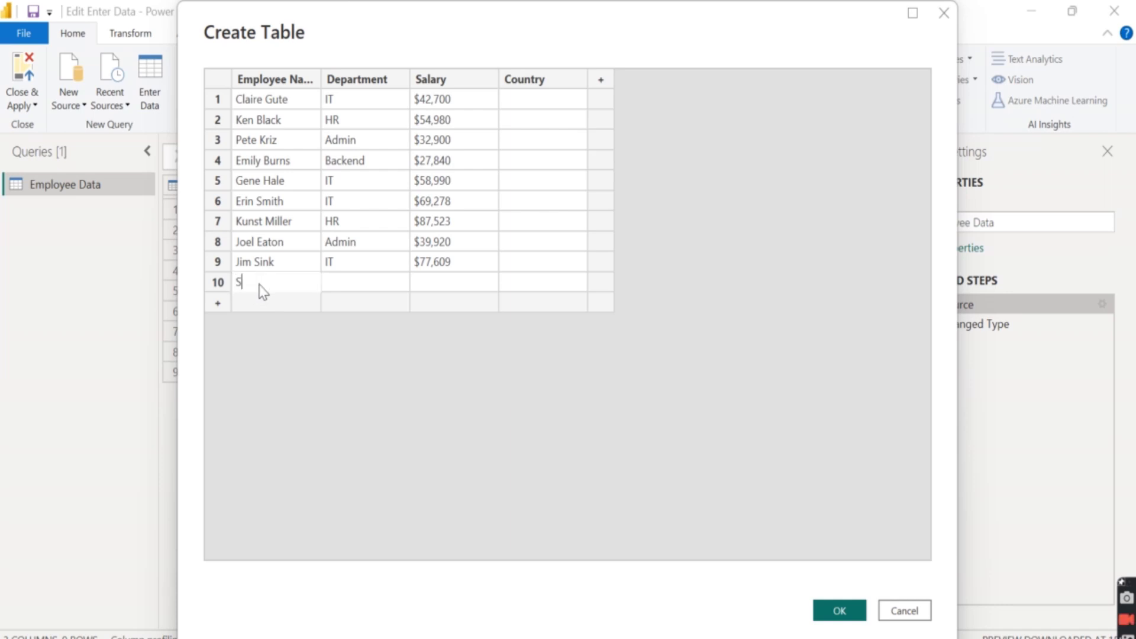
pyautogui.write('imon Smith')
pyautogui.press('Tab')
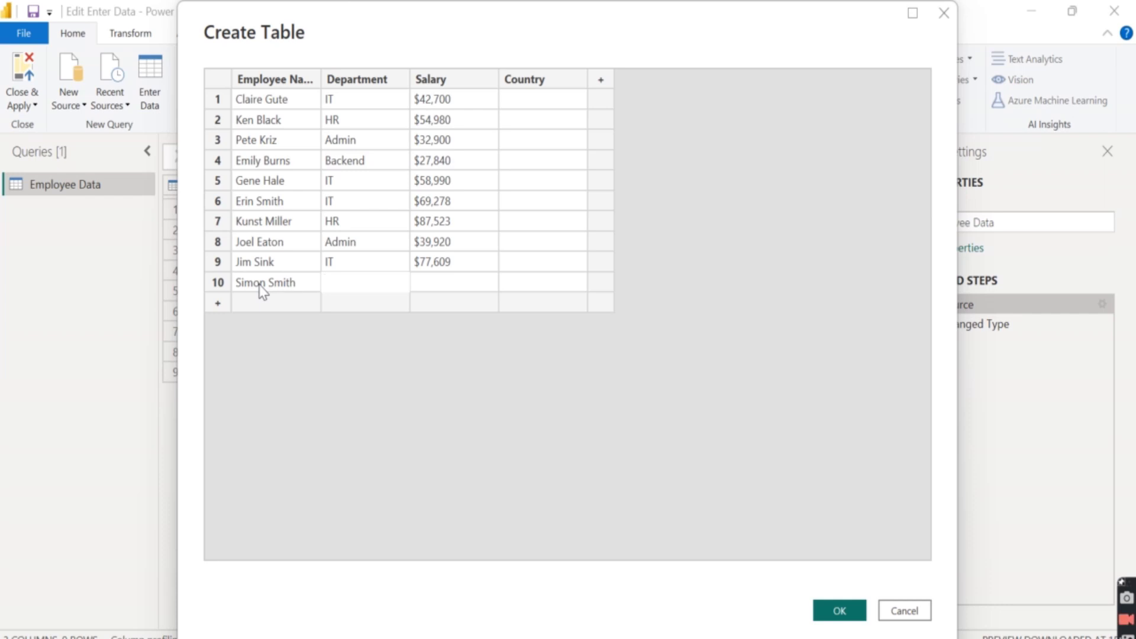
pyautogui.write('Backend')
pyautogui.press('Tab')
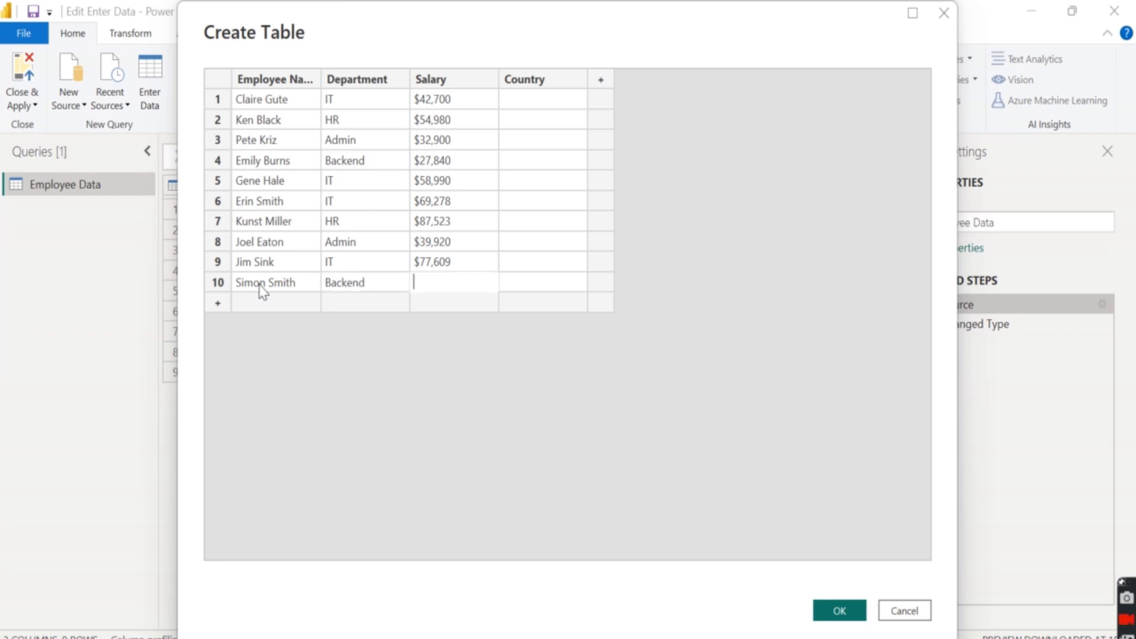
pyautogui.write('$35400')
# - Enter Country values for rows 1–10: US, UK, UK, US, US, UK, US, US, US, US
pyautogui.click(545, 106)
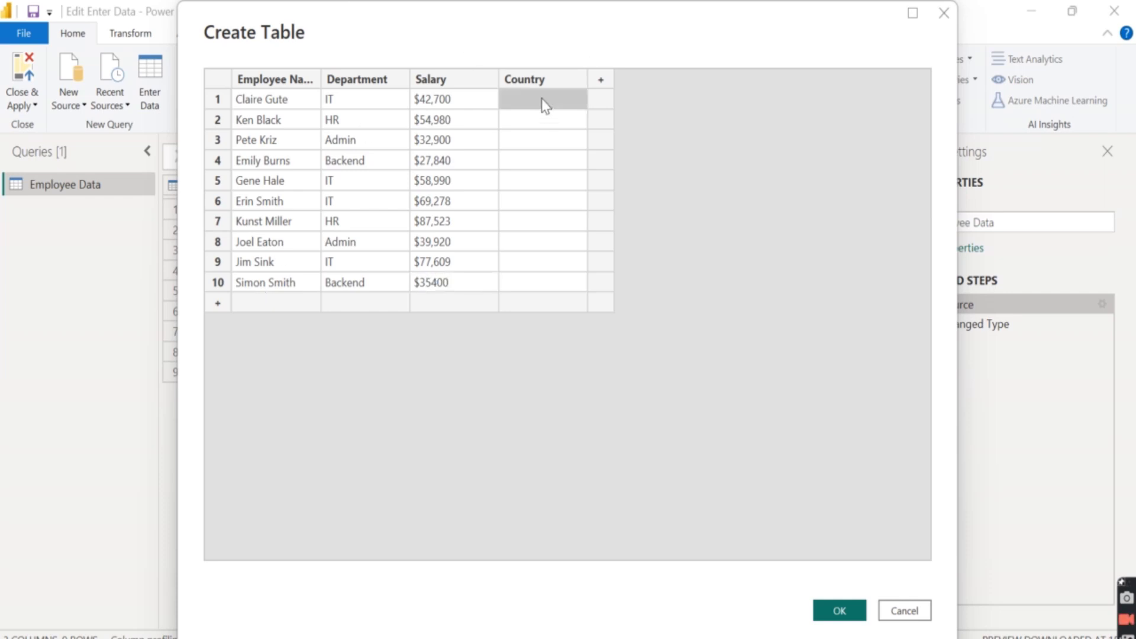
pyautogui.write('US')
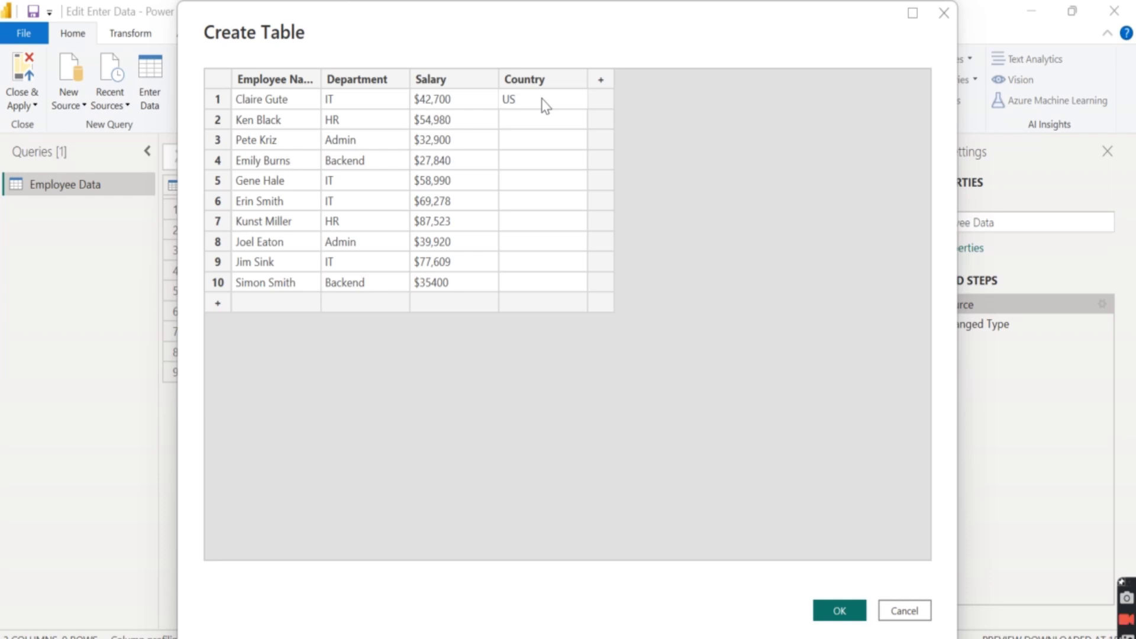
pyautogui.press('Return')
pyautogui.write('UK')
pyautogui.press('Return')
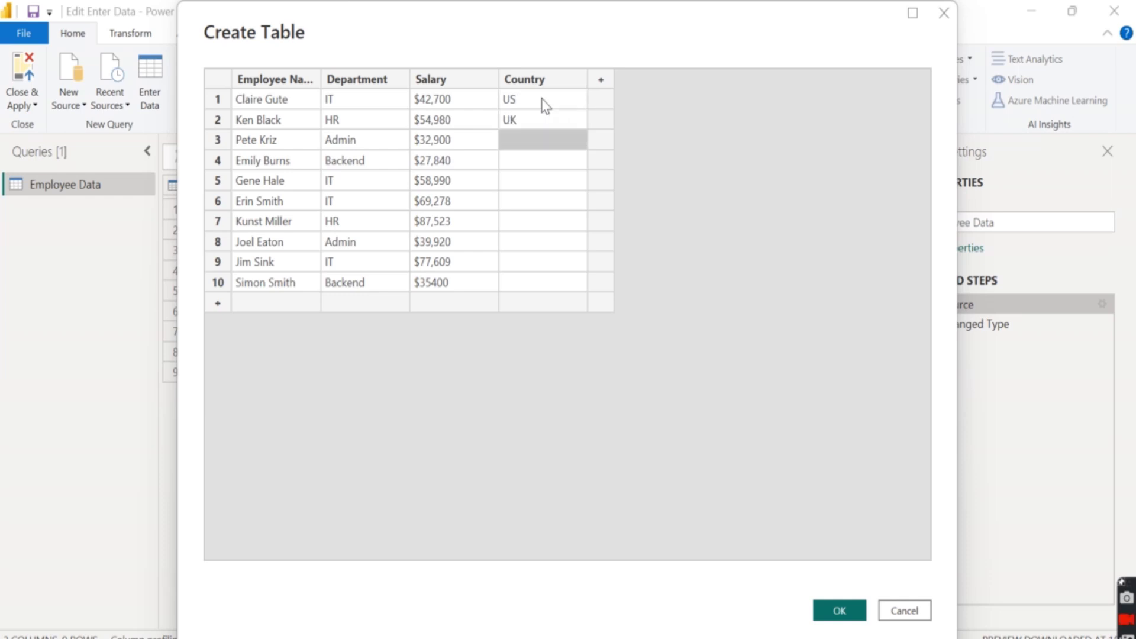
pyautogui.write('UK')
pyautogui.press('Return')
pyautogui.write('US')
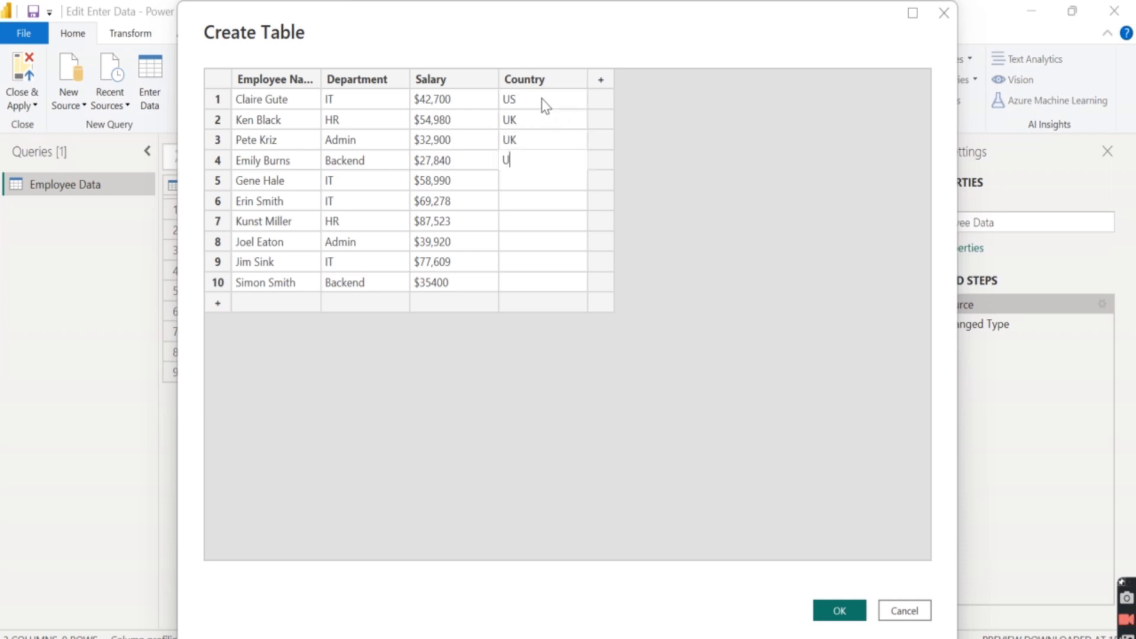
pyautogui.press('Return')
pyautogui.write('US')
pyautogui.press('Return')
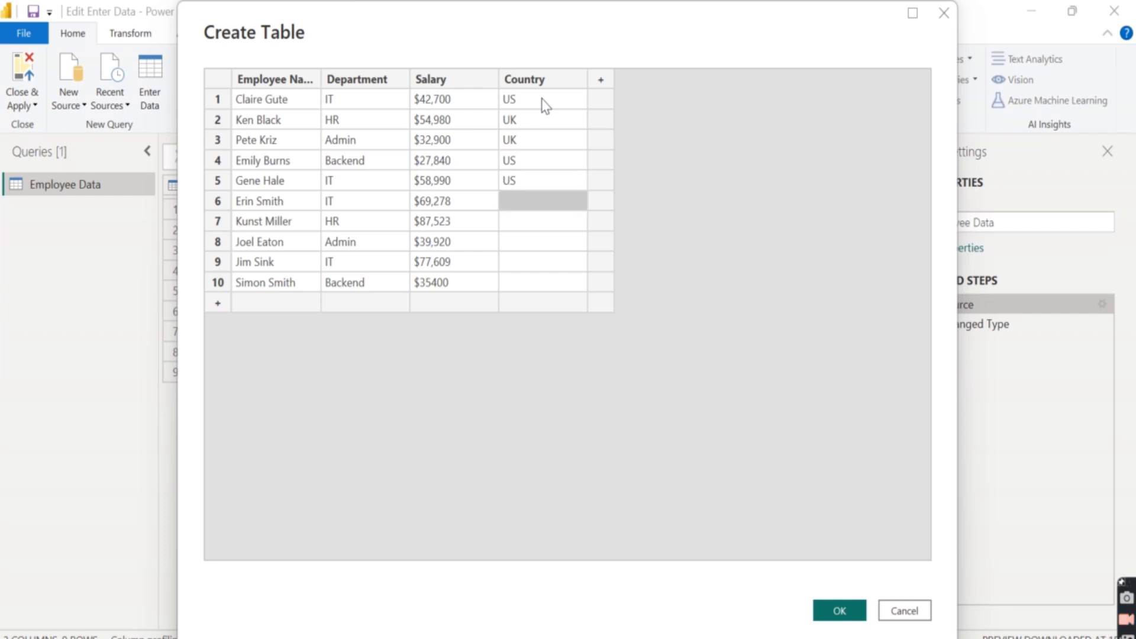
pyautogui.write('UK')
pyautogui.press('Return')
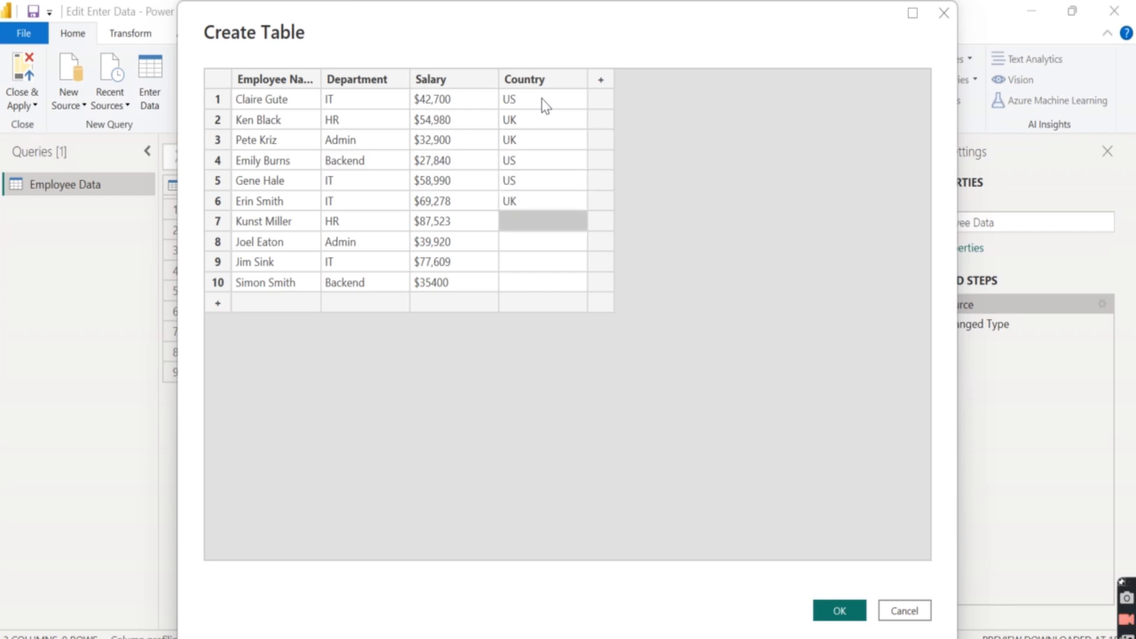
pyautogui.write('US')
pyautogui.press('Return')
pyautogui.write('US')
pyautogui.press('Return')
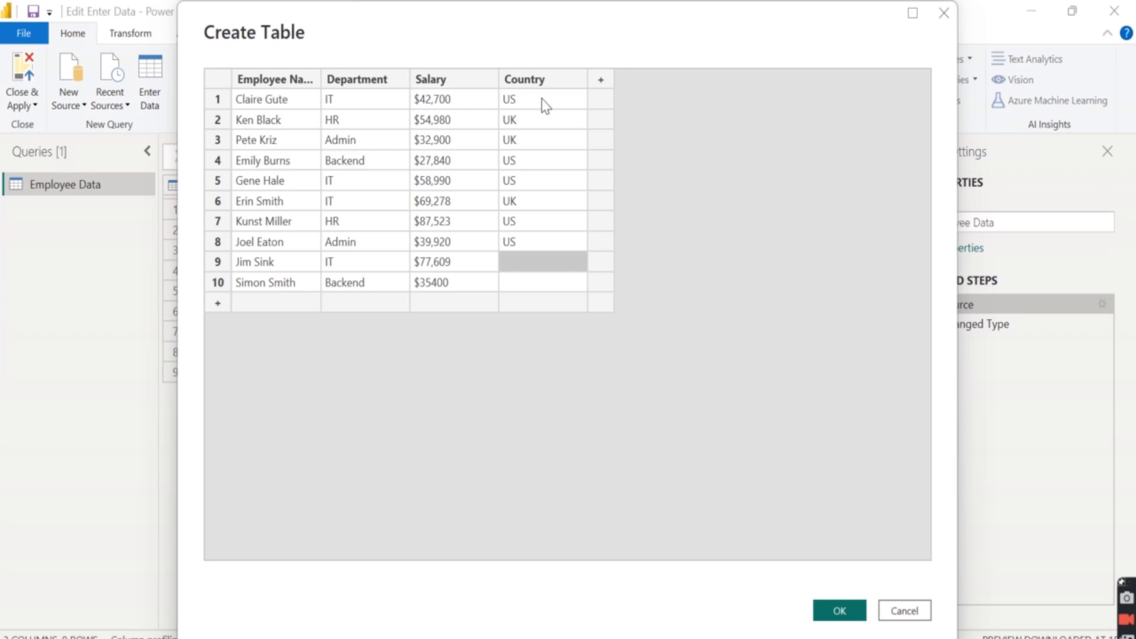
pyautogui.write('Us')
pyautogui.press('Return')
pyautogui.press('Up')
pyautogui.write('US')
pyautogui.press('Return')
pyautogui.write('US')
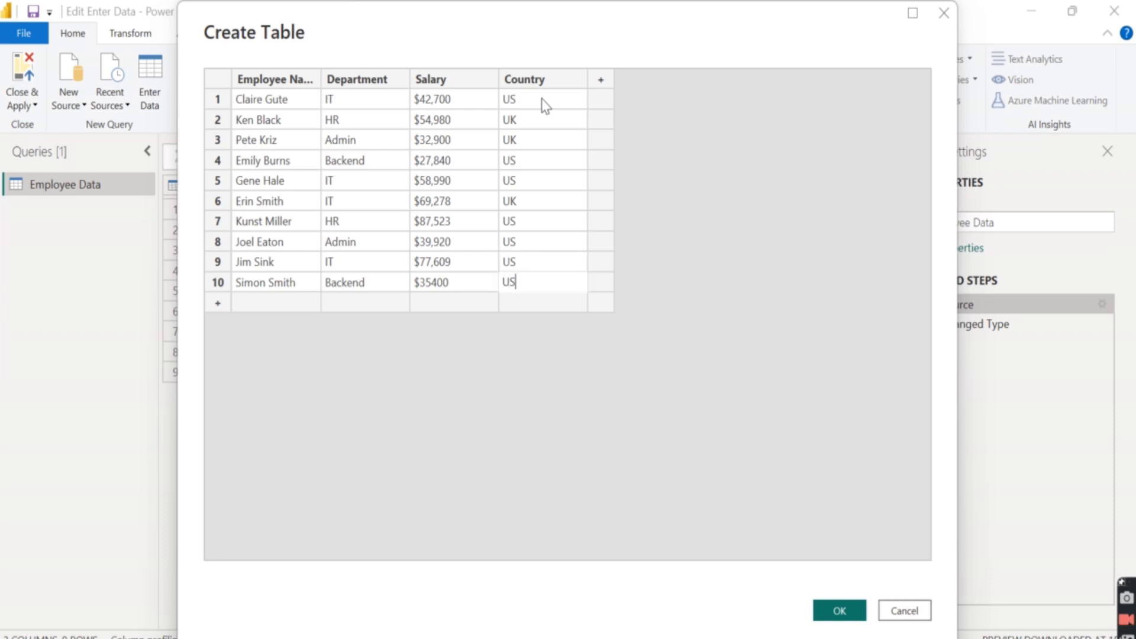
# - Confirm the edited source table and Close & Apply, loading 10 Employee Data rows
pyautogui.click(846, 612)
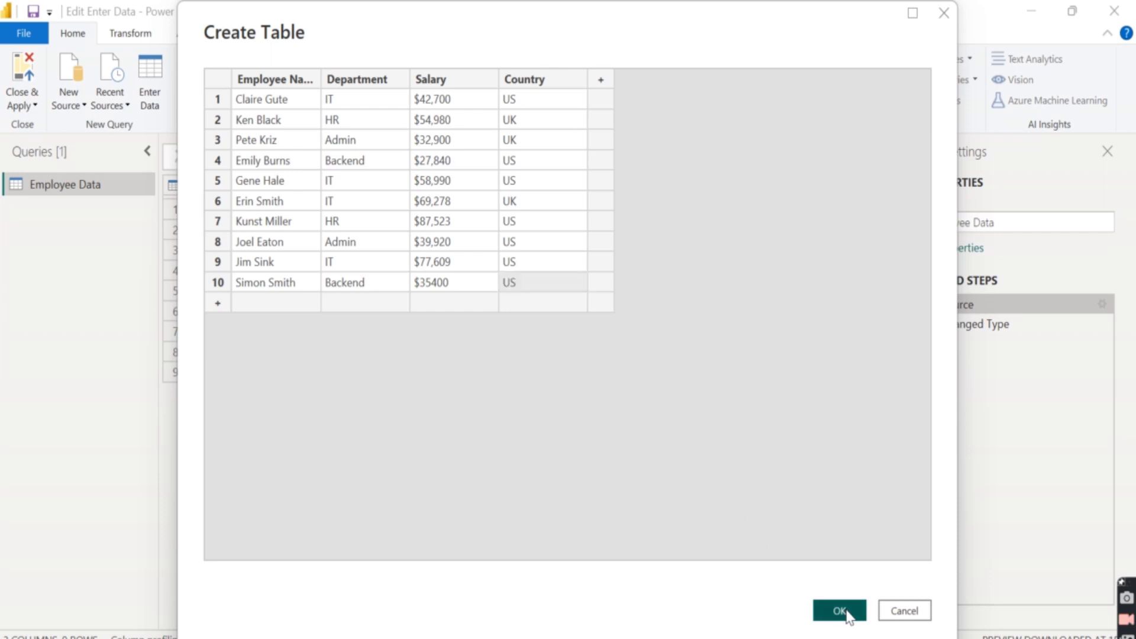
pyautogui.click(30, 105)
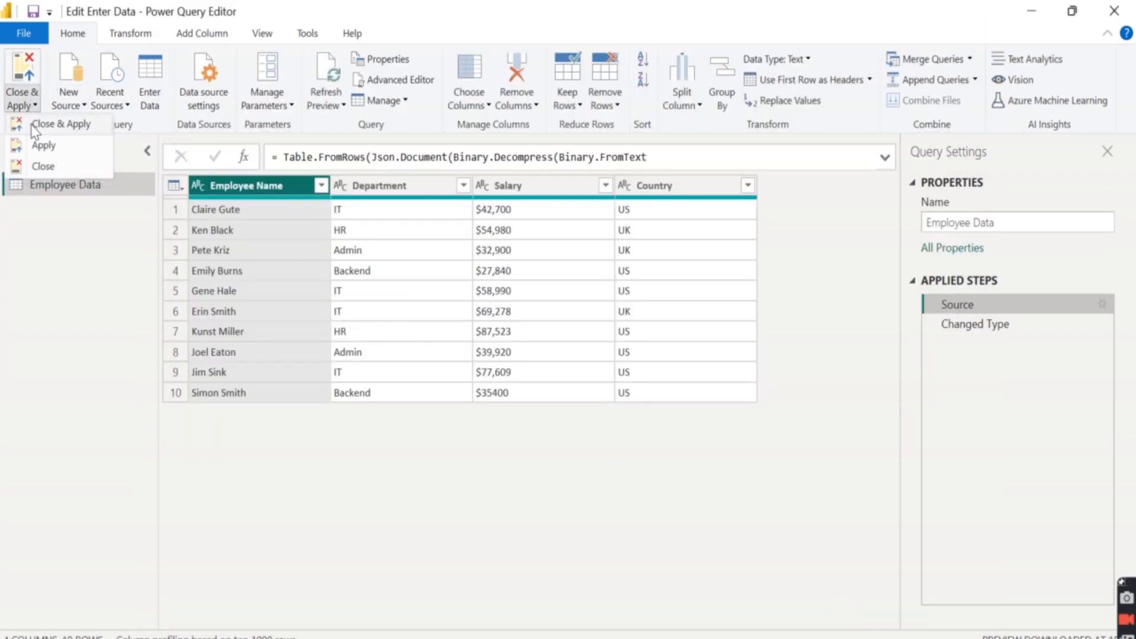
pyautogui.click(63, 124)
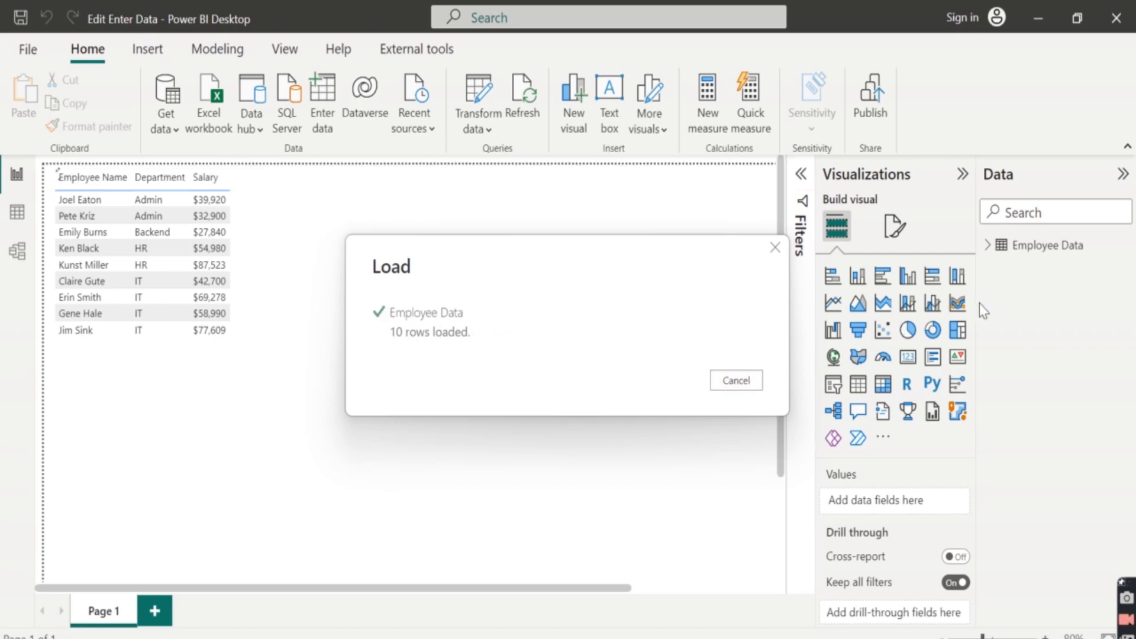
# - Add Country as a column in the employee table visual, removing the stray map, and widen the table
pyautogui.click(987, 248)
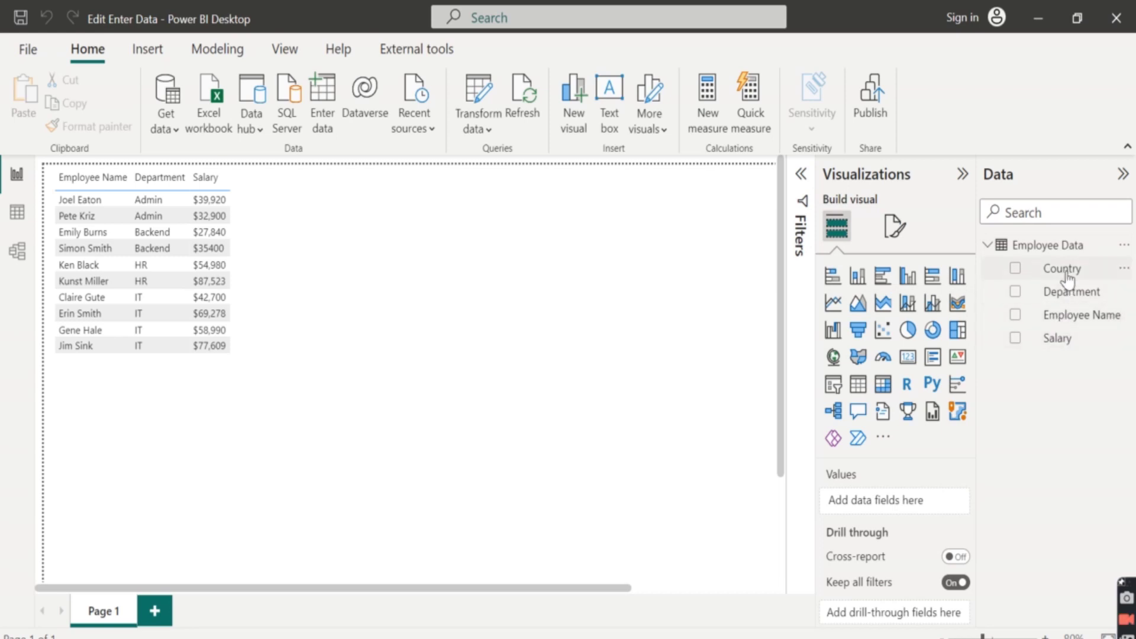
pyautogui.click(1015, 269)
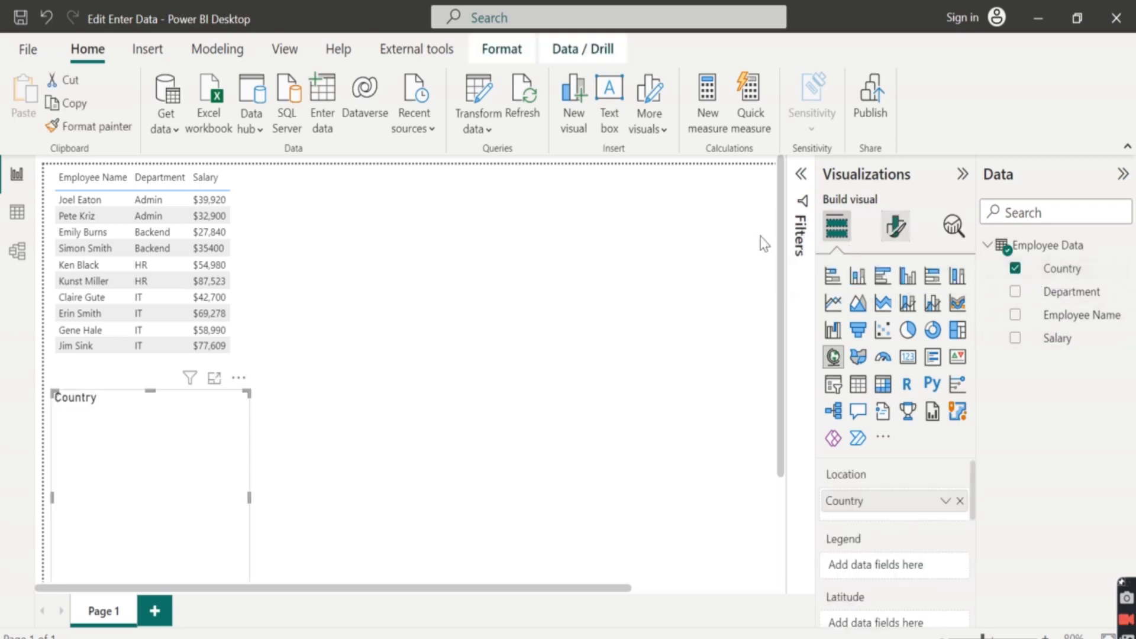
pyautogui.press('Delete')
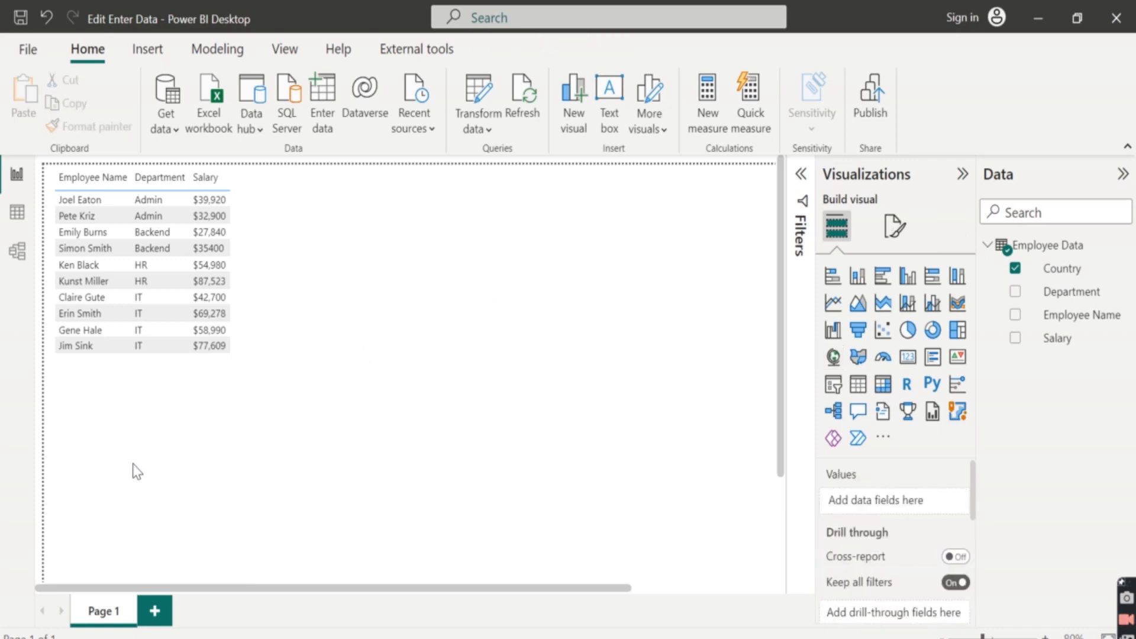
pyautogui.click(242, 346)
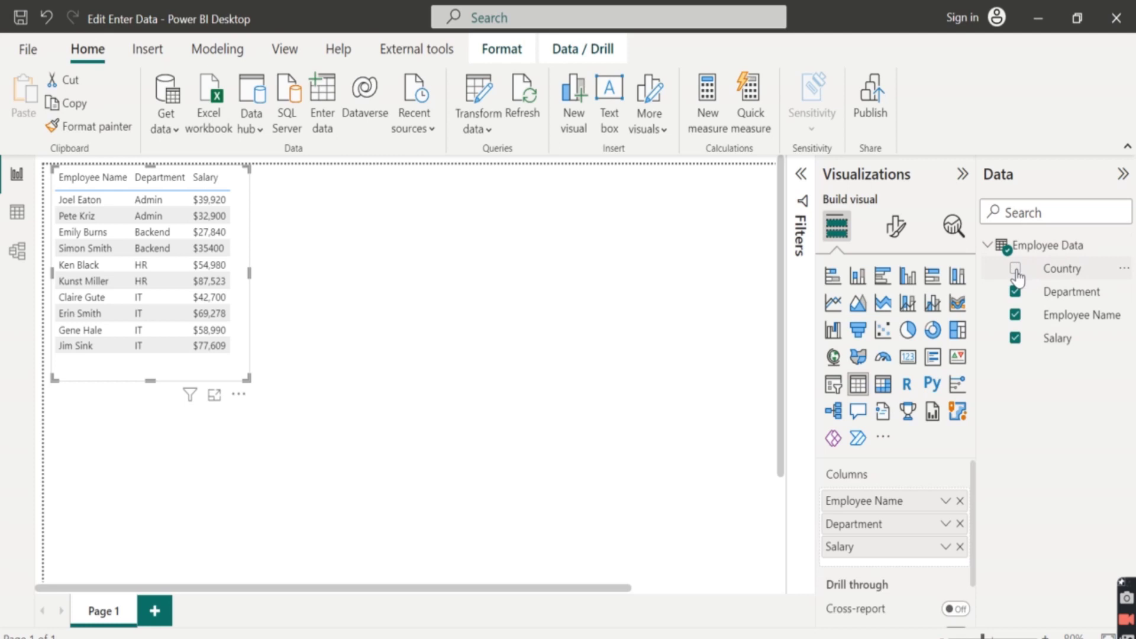
pyautogui.click(1016, 271)
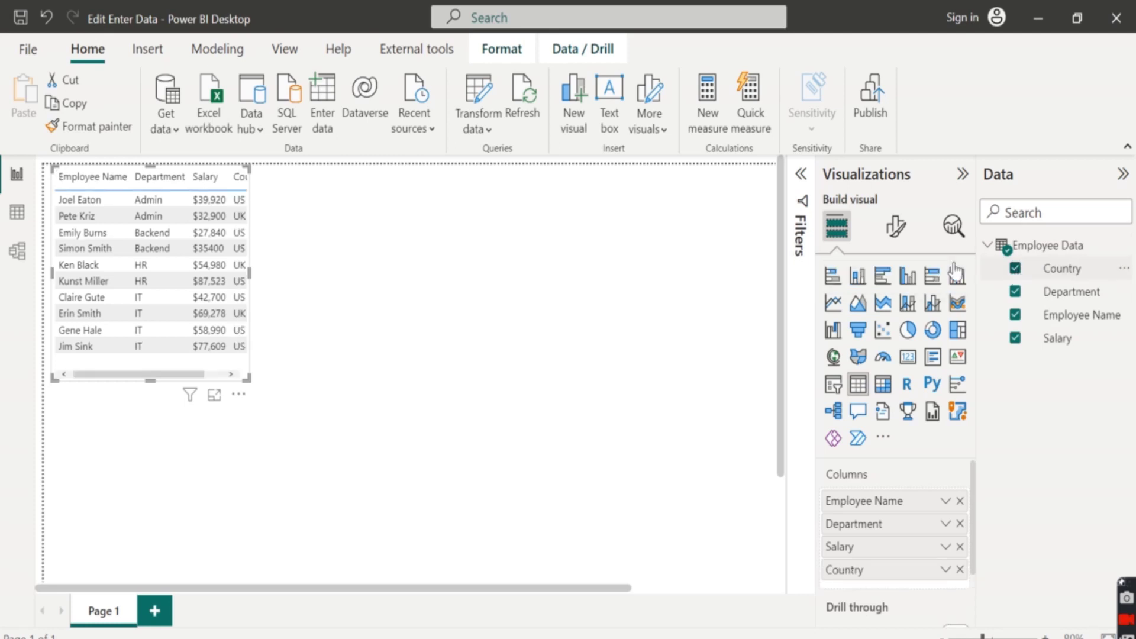
pyautogui.moveTo(249, 273); pyautogui.dragTo(335, 285)
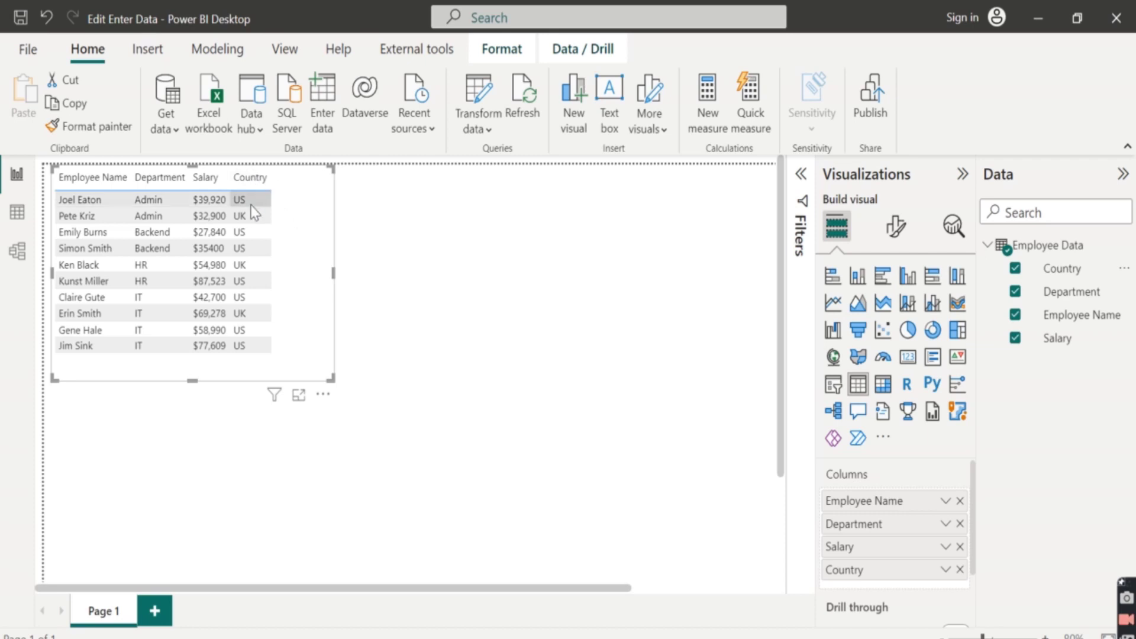